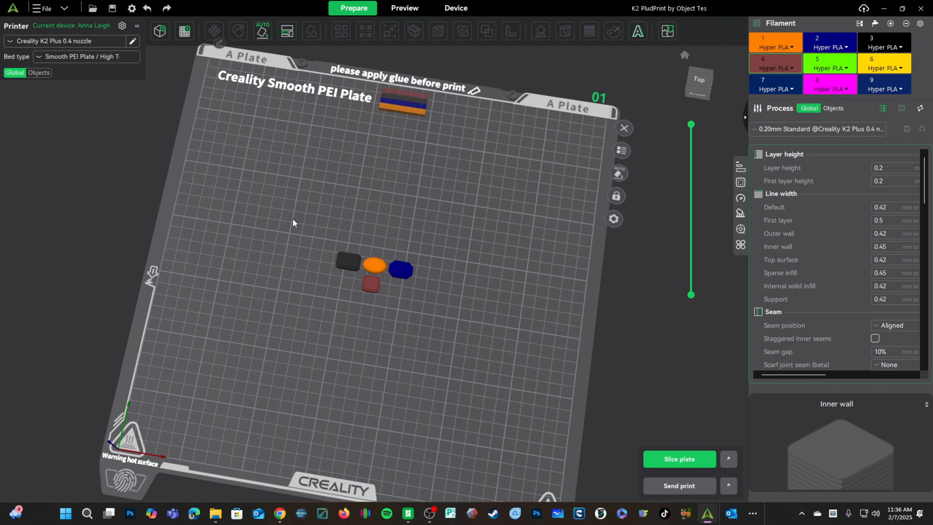
# Spread the black, blue, brown and orange gem models away from each other across the build plate
pyautogui.moveTo(455, 388); pyautogui.dragTo(433, 300)
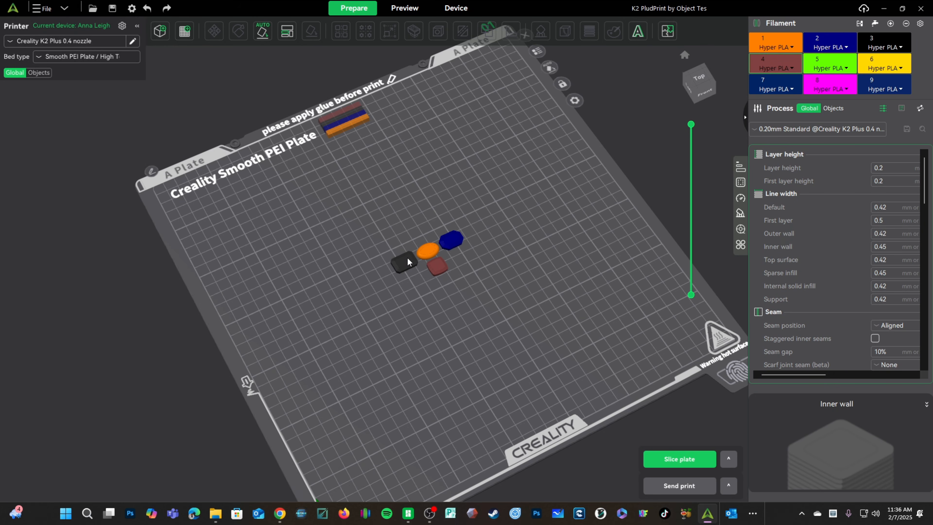
pyautogui.moveTo(453, 240); pyautogui.dragTo(470, 198)
pyautogui.moveTo(437, 265); pyautogui.dragTo(568, 276)
pyautogui.moveTo(409, 264); pyautogui.dragTo(312, 258)
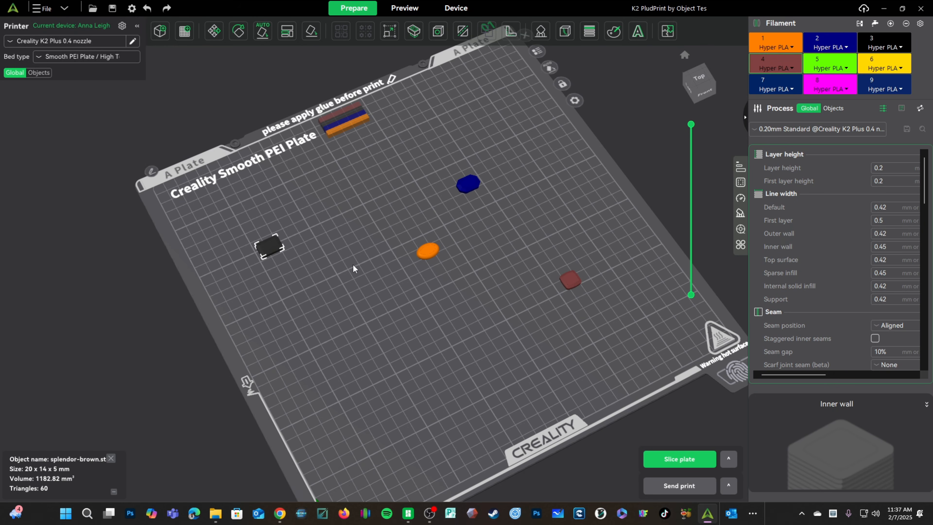
pyautogui.moveTo(428, 254); pyautogui.dragTo(404, 389)
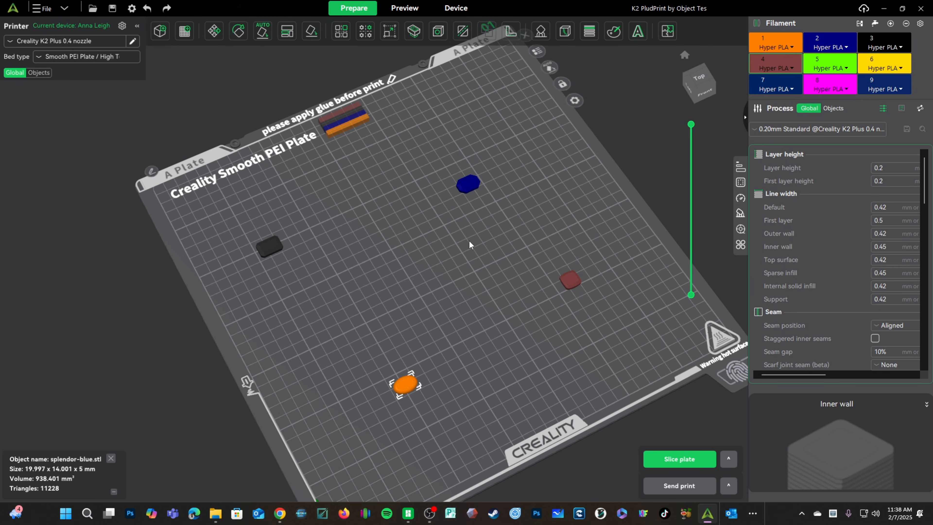
pyautogui.click(476, 304)
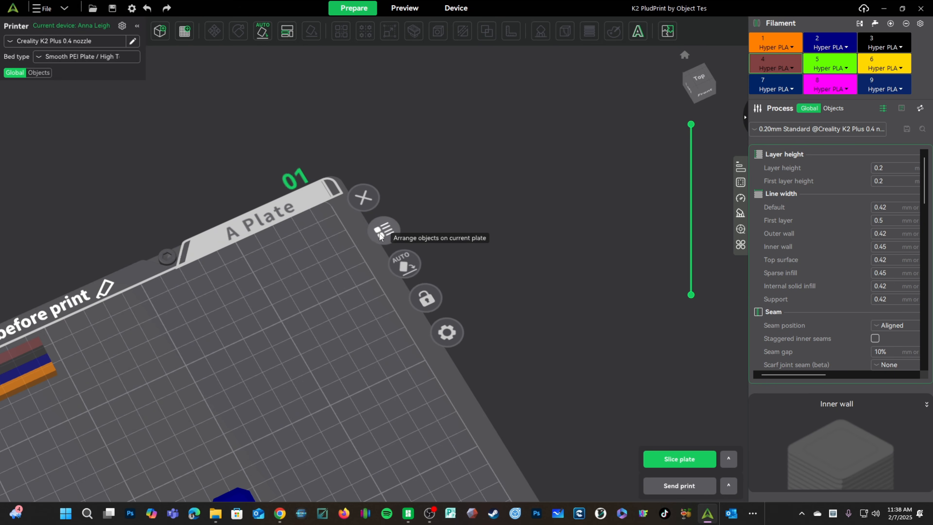
# Try By Object as the print sequence in the plate settings, and return it to Same as Global Print Sequence
pyautogui.click(453, 338)
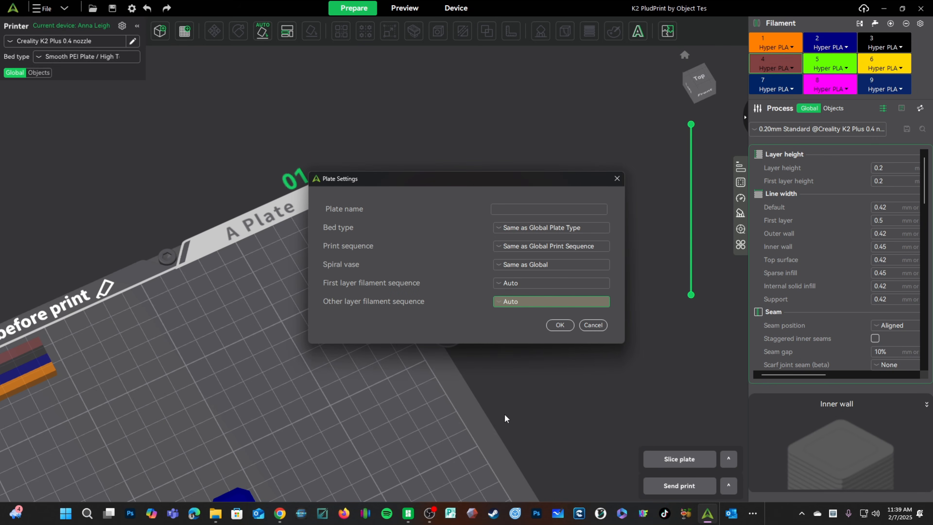
pyautogui.click(506, 246)
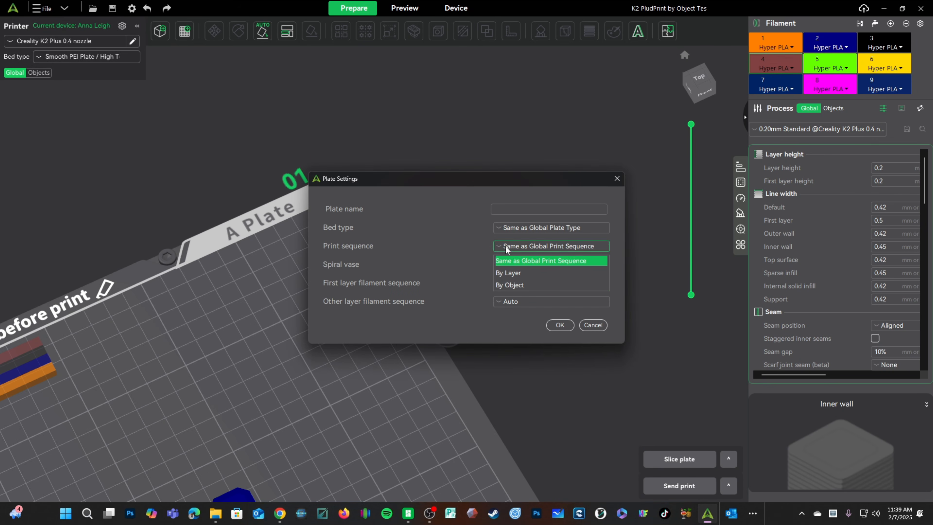
pyautogui.click(520, 286)
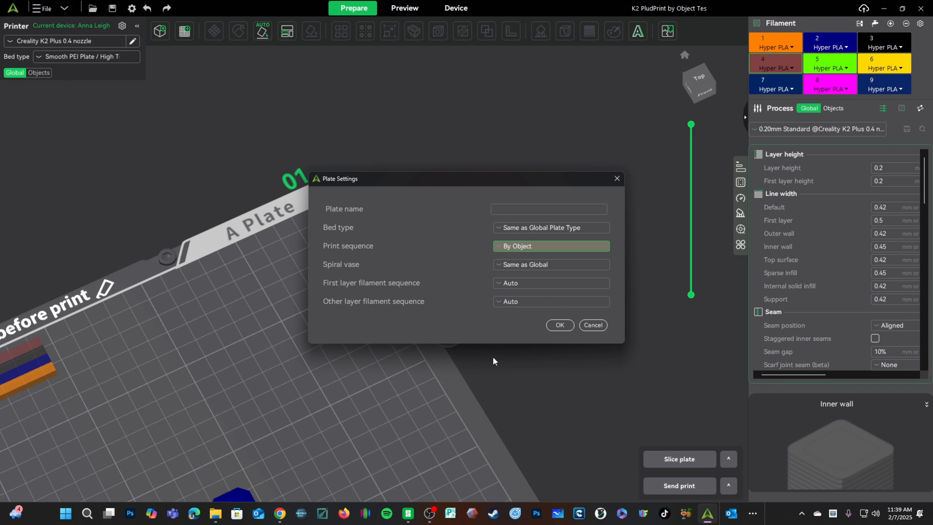
pyautogui.click(520, 247)
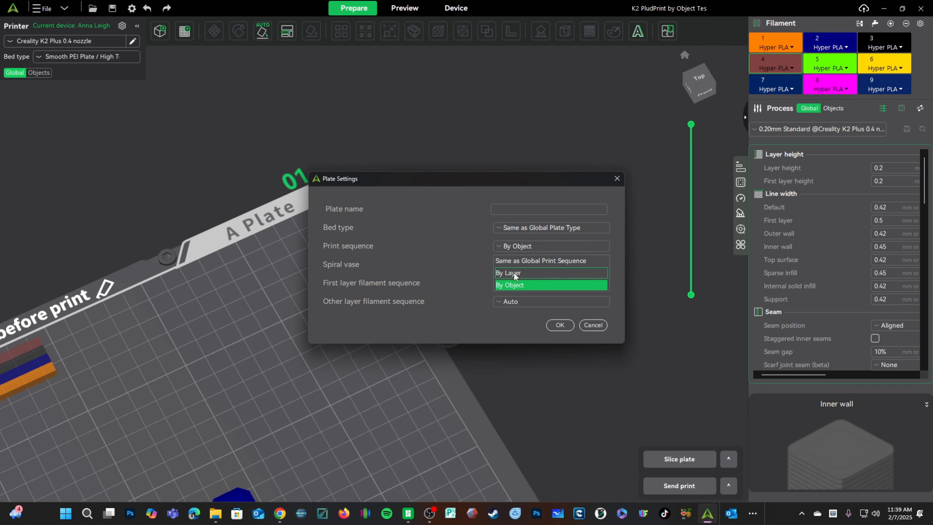
pyautogui.click(512, 263)
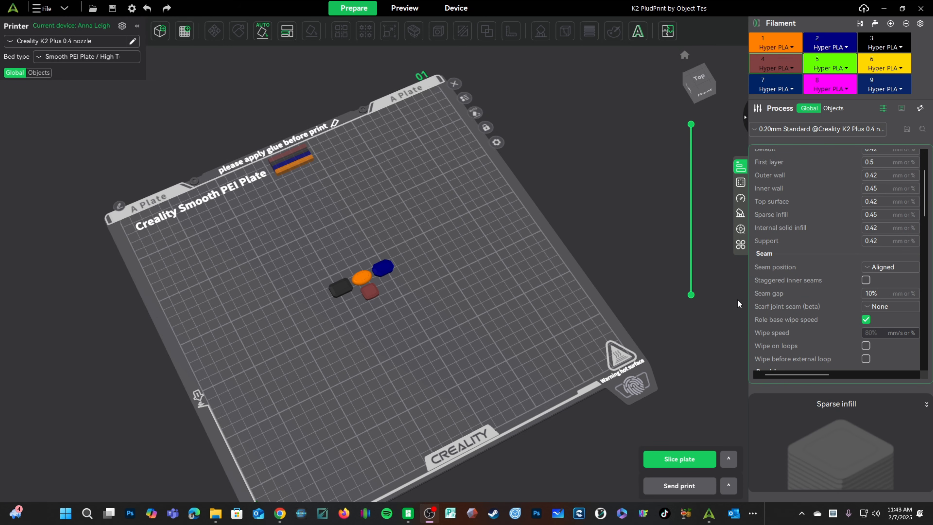
# Set the global process print sequence to By object and view the collision zones around the gems
pyautogui.click(745, 250)
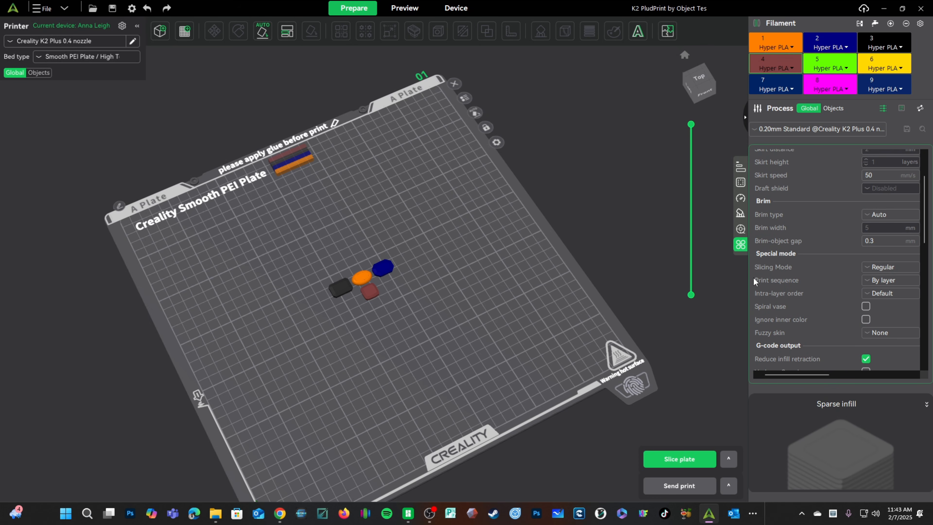
pyautogui.click(883, 281)
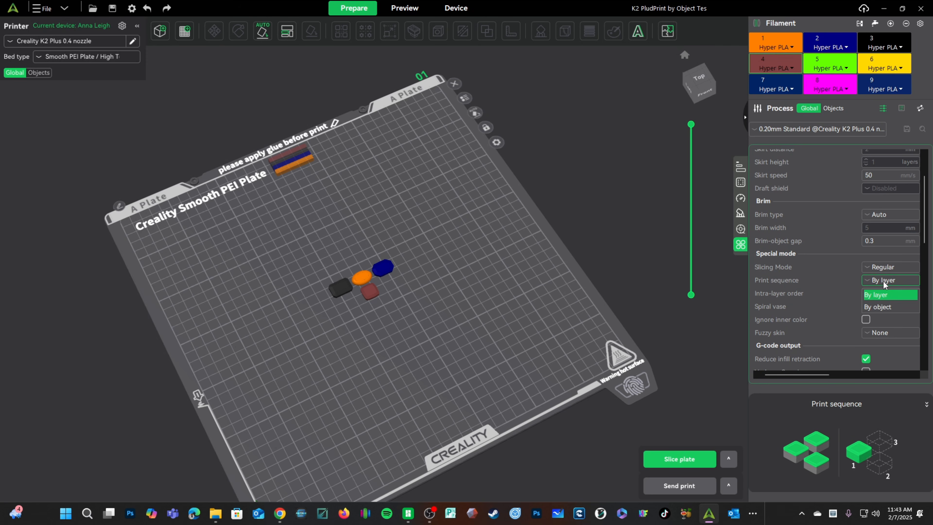
pyautogui.click(873, 307)
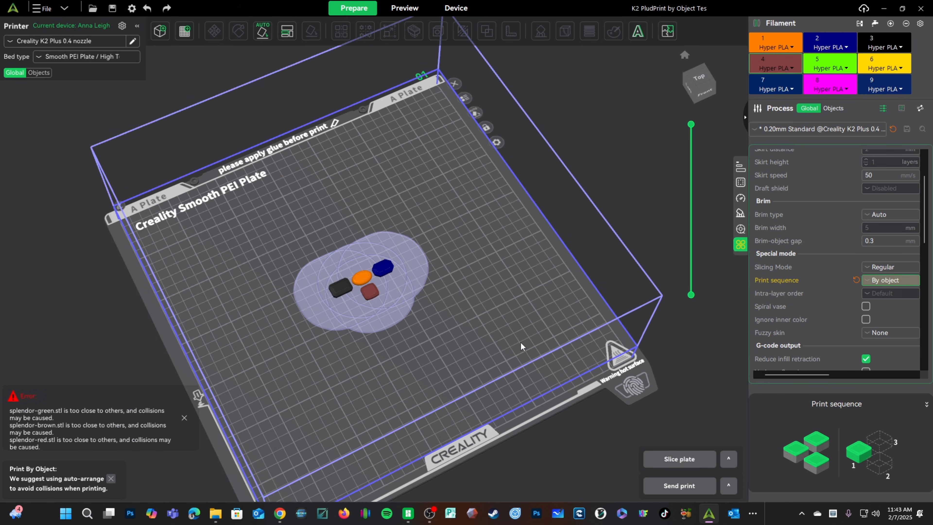
pyautogui.press('0')
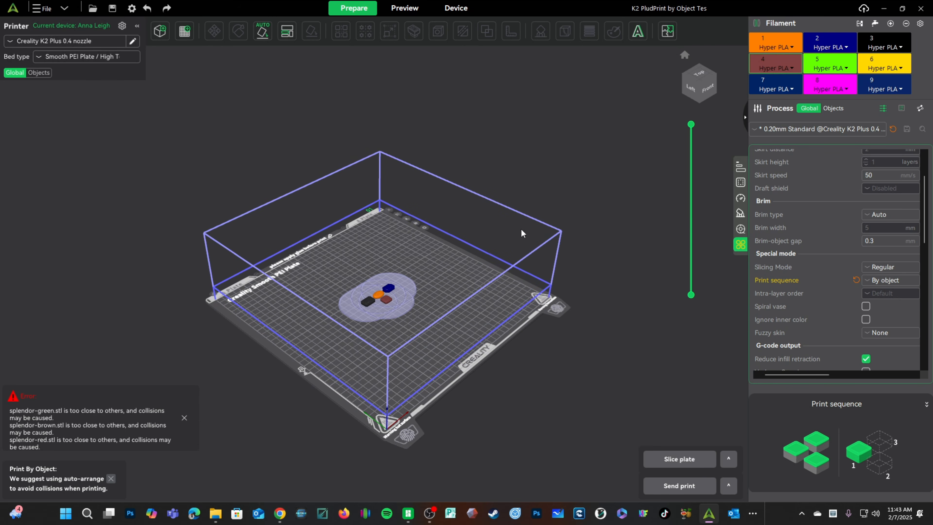
pyautogui.scroll(3, 369, 309)
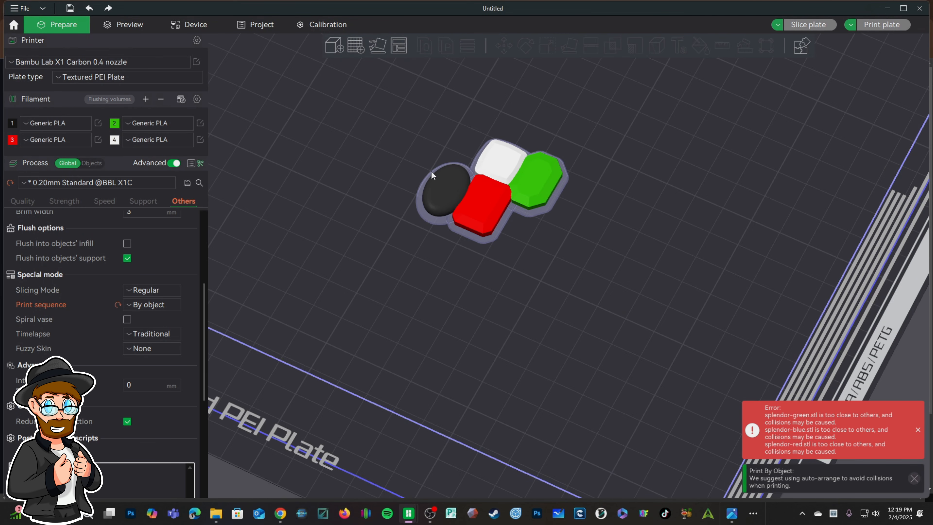
# Move the black oval gem and the red gem away from the cluster on the Bambu plate
pyautogui.moveTo(556, 199); pyautogui.dragTo(487, 149)
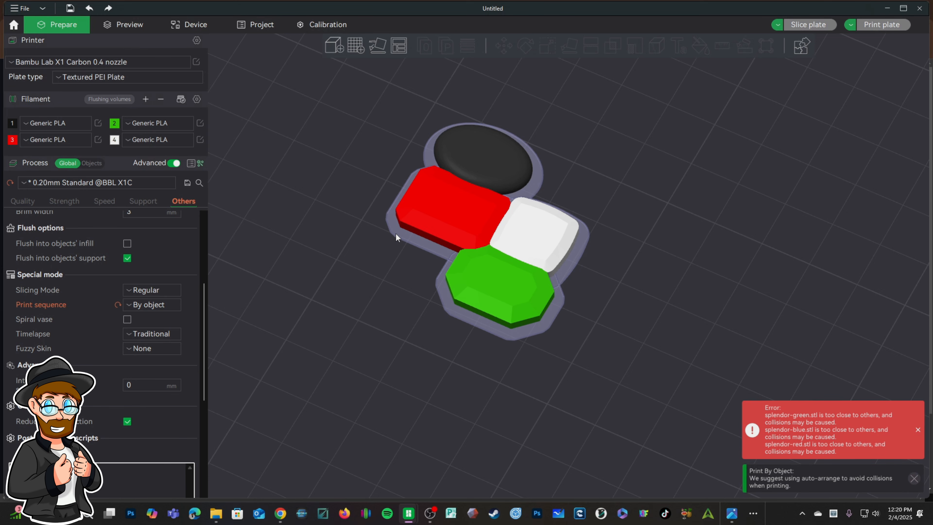
pyautogui.moveTo(500, 164); pyautogui.dragTo(560, 137)
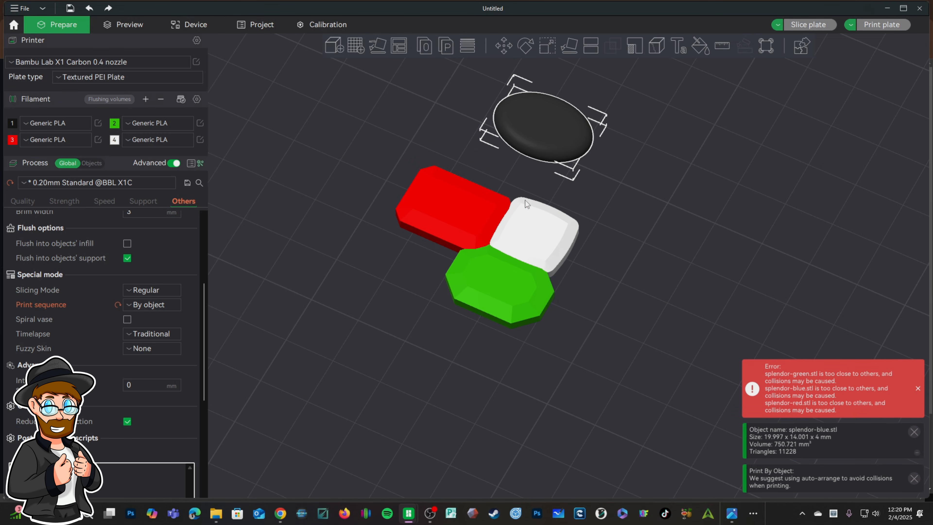
pyautogui.moveTo(457, 219); pyautogui.dragTo(350, 195)
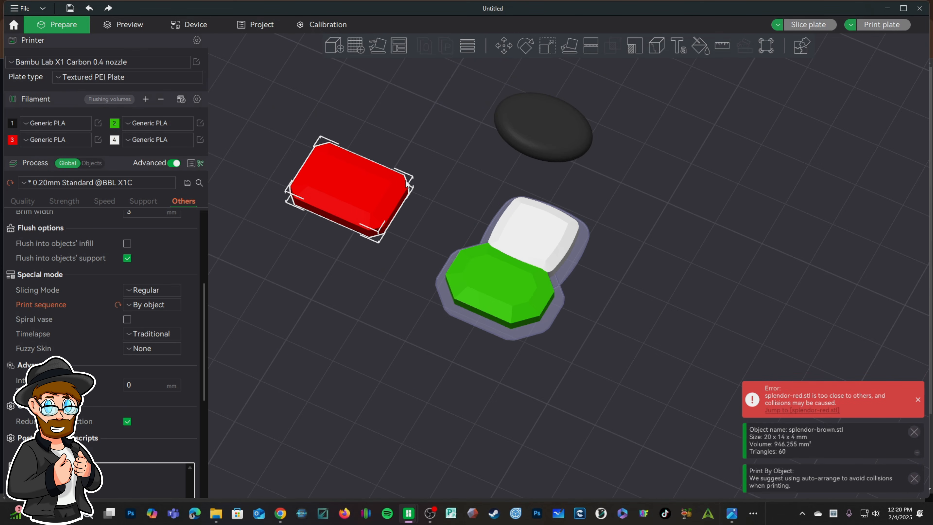
pyautogui.click(376, 346)
pyautogui.moveTo(774, 345); pyautogui.dragTo(591, 163)
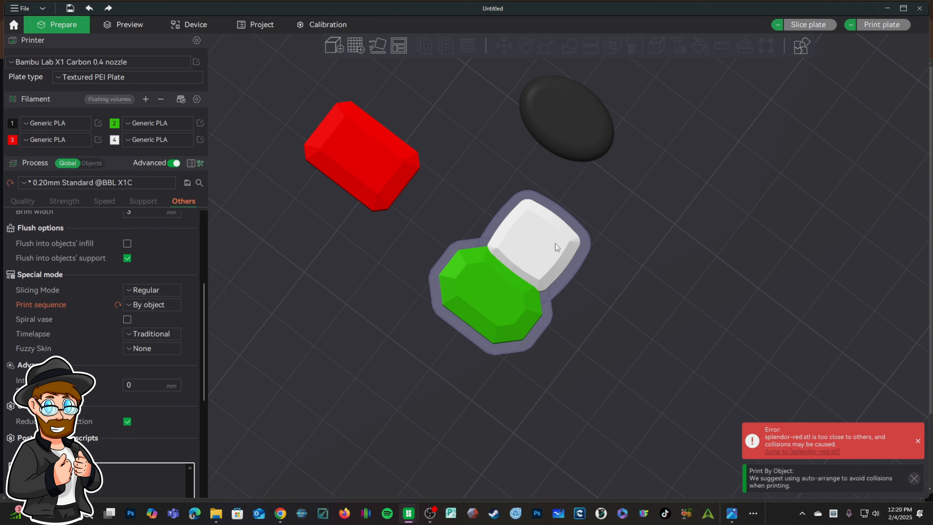
# Separate the white gem and the green gem so that none of the models are within collision distance
pyautogui.moveTo(552, 244); pyautogui.dragTo(735, 258)
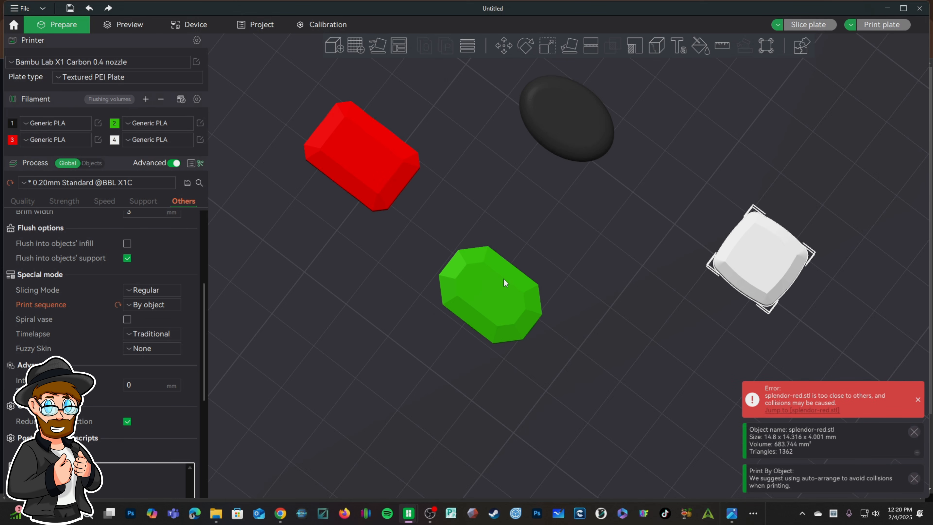
pyautogui.click(462, 338)
pyautogui.scroll(-5, 588, 329)
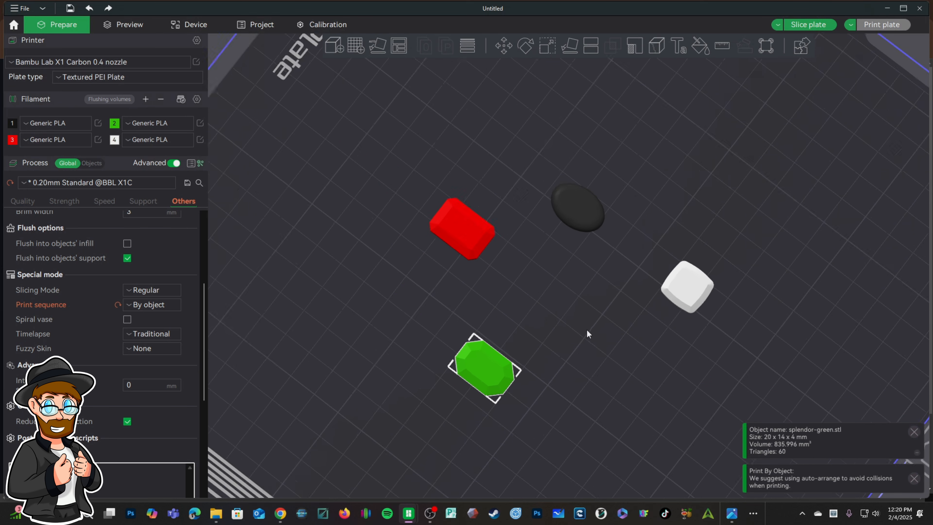
pyautogui.press('1')
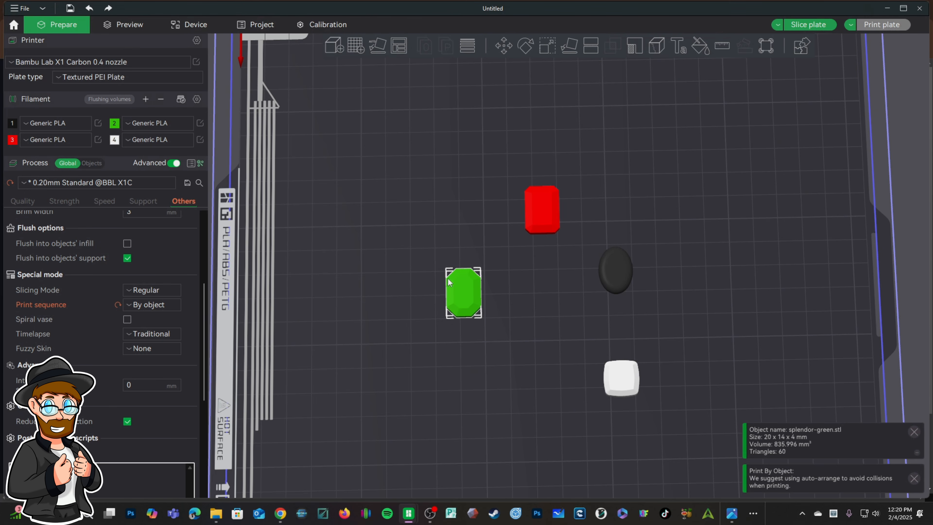
pyautogui.click(561, 377)
pyautogui.press('0')
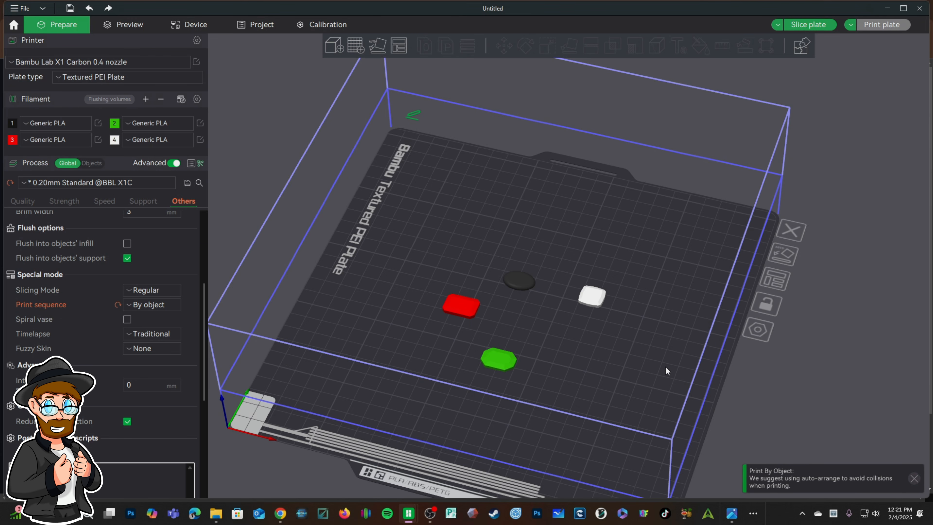
# Reposition the red, black, green and white gems around the plate with wide clearance between them
pyautogui.moveTo(461, 310); pyautogui.dragTo(426, 232)
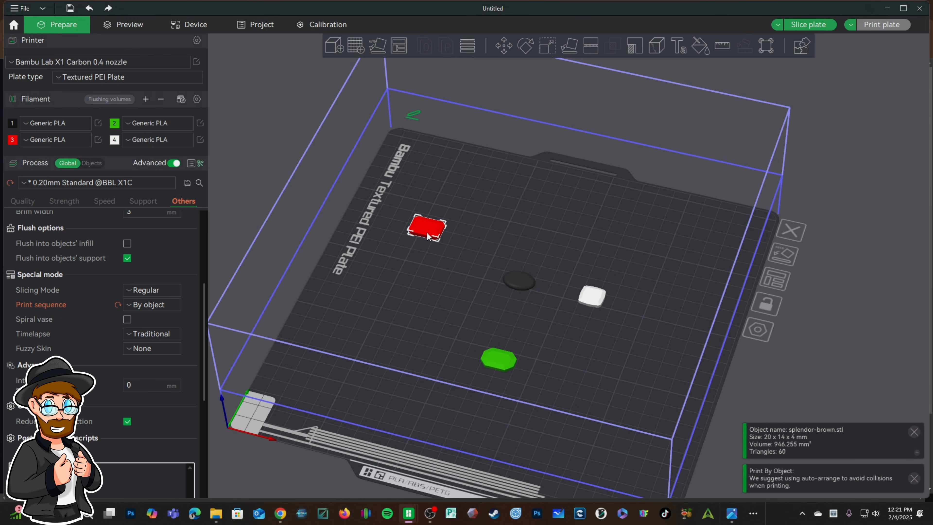
pyautogui.moveTo(506, 284); pyautogui.dragTo(535, 226)
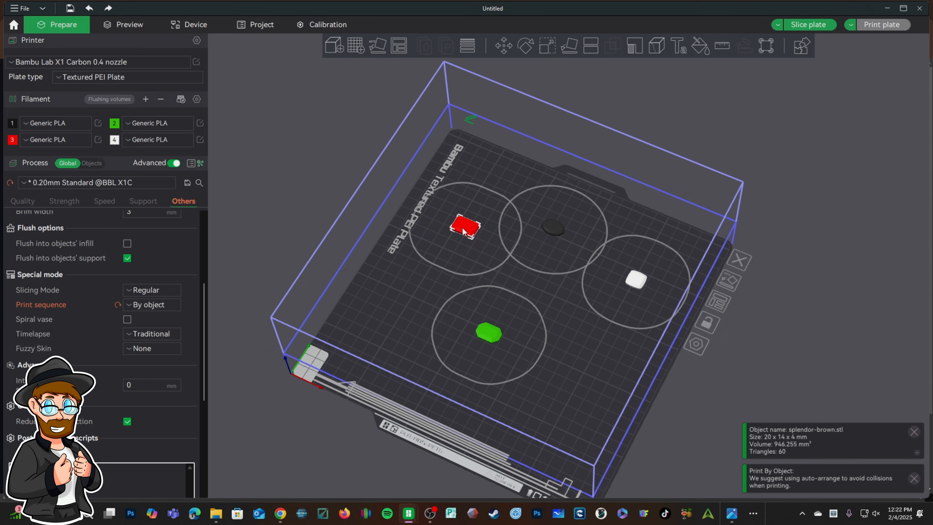
pyautogui.moveTo(463, 232); pyautogui.dragTo(443, 270)
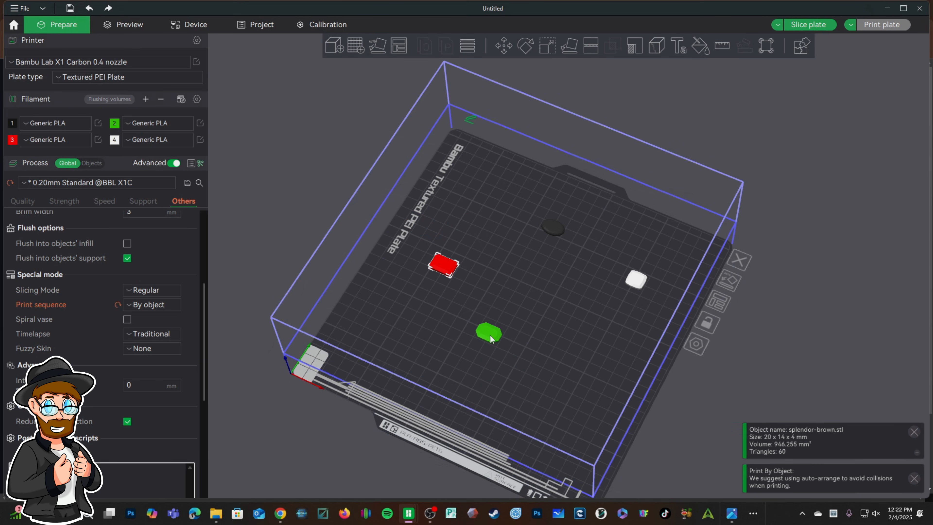
pyautogui.moveTo(489, 333); pyautogui.dragTo(530, 375)
pyautogui.moveTo(636, 279); pyautogui.dragTo(586, 317)
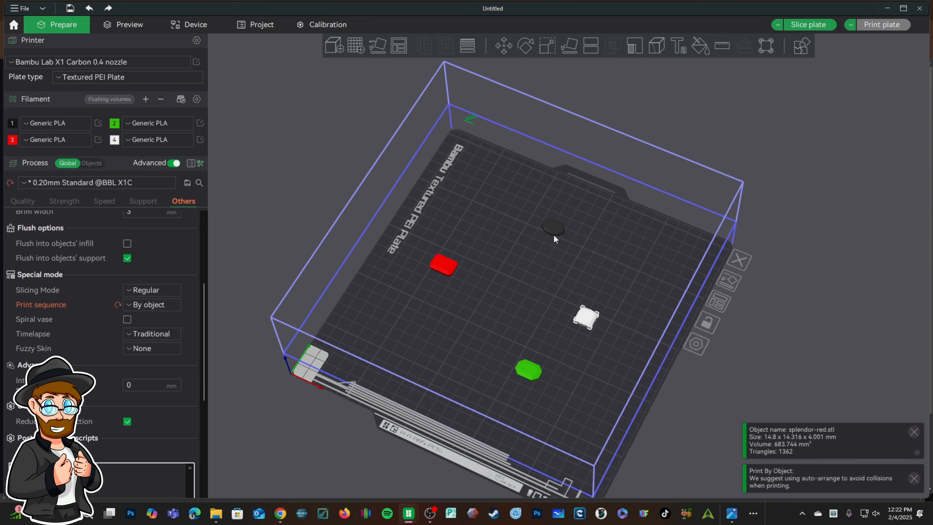
pyautogui.moveTo(553, 231); pyautogui.dragTo(547, 248)
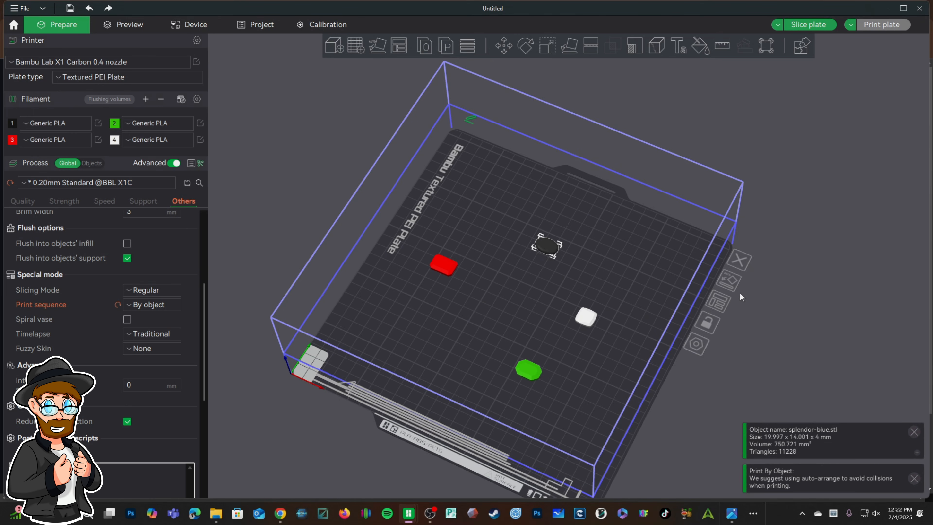
# Auto-arrange the objects on the current Bambu plate
pyautogui.click(715, 307)
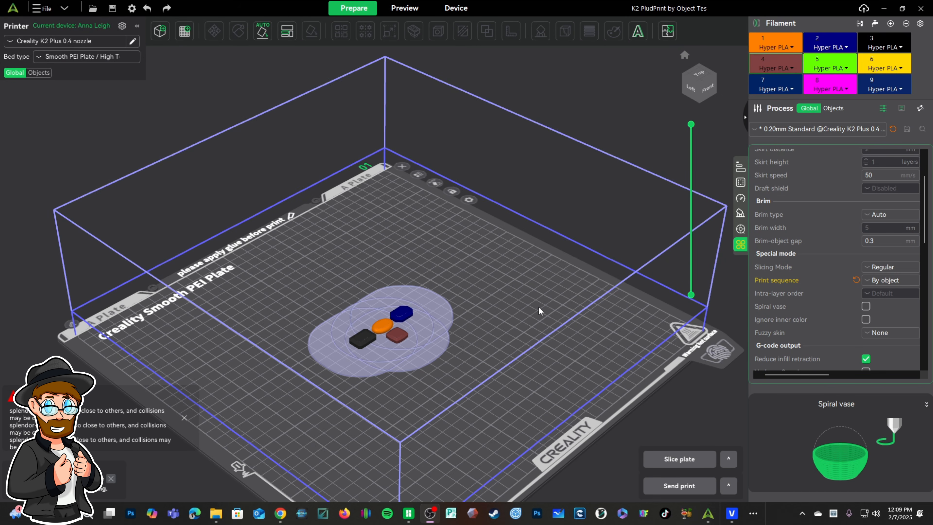
# Auto-arrange the gem models on the Creality plate for printing by object
pyautogui.moveTo(541, 312); pyautogui.dragTo(526, 329)
pyautogui.press('1')
pyautogui.scroll(6, 528, 337)
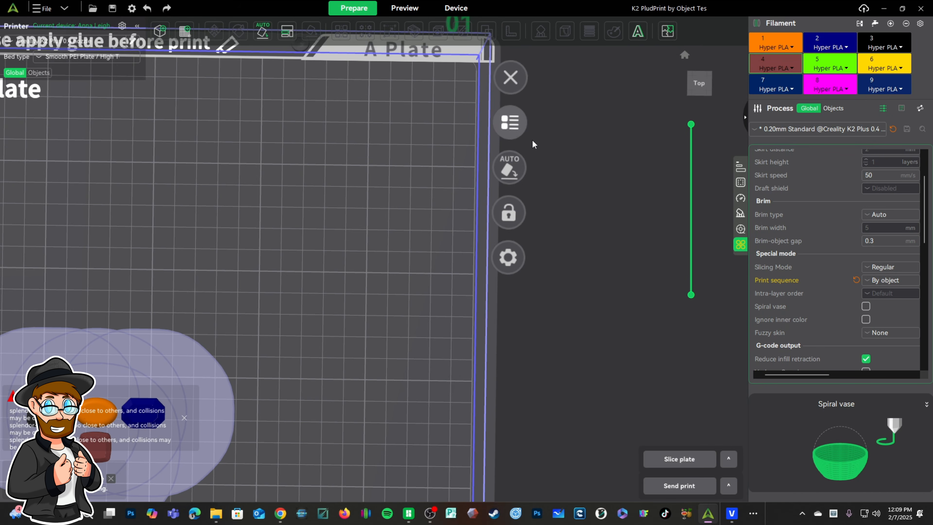
pyautogui.click(509, 122)
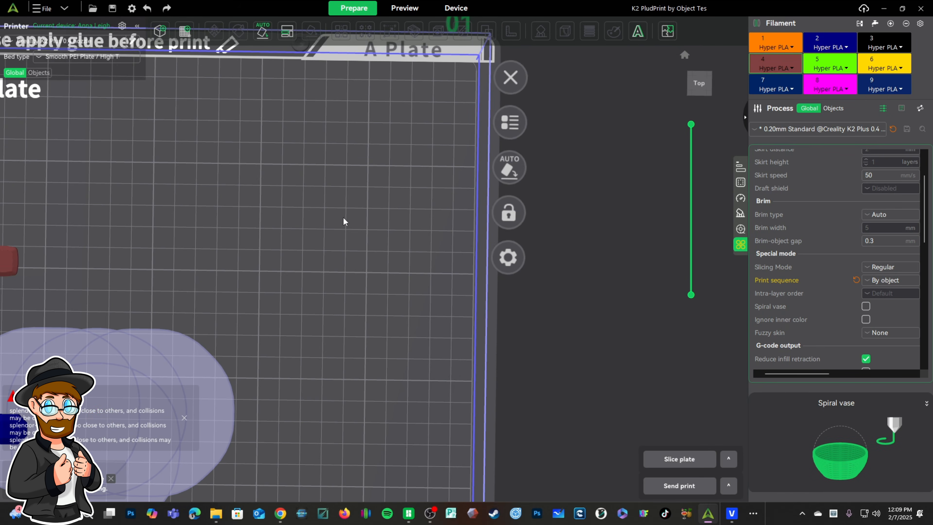
pyautogui.scroll(-3, 275, 346)
pyautogui.moveTo(277, 330); pyautogui.dragTo(385, 221, button='middle')
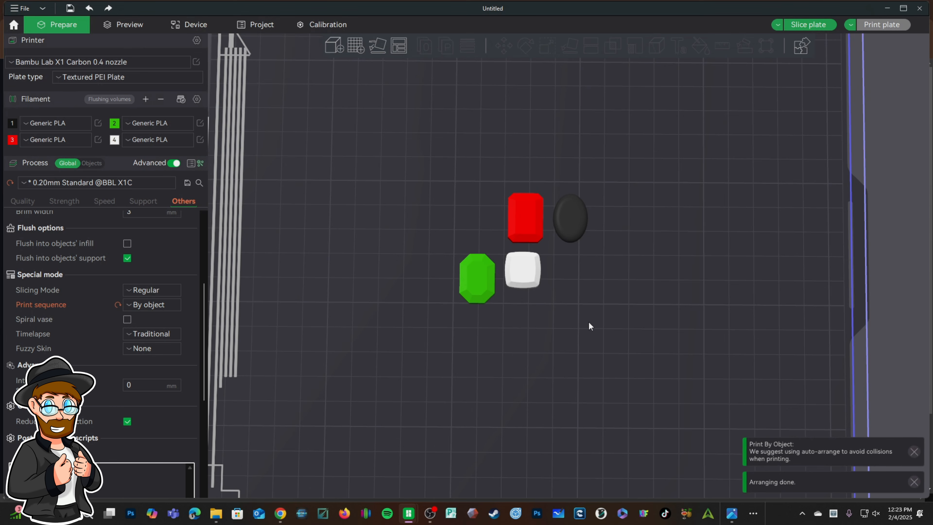
# Select the red, black, white and green gems in turn on the arranged Bambu plate, and slice the plate
pyautogui.click(517, 209)
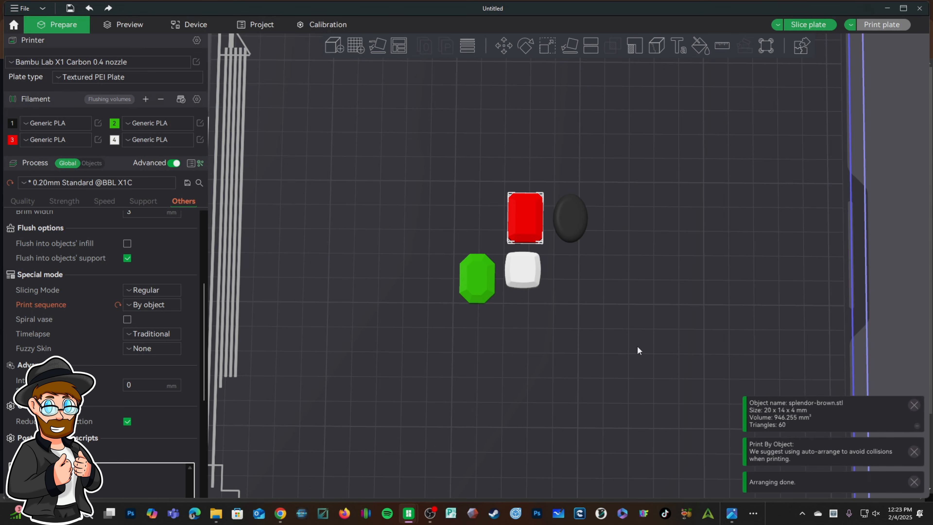
pyautogui.click(572, 231)
pyautogui.click(531, 270)
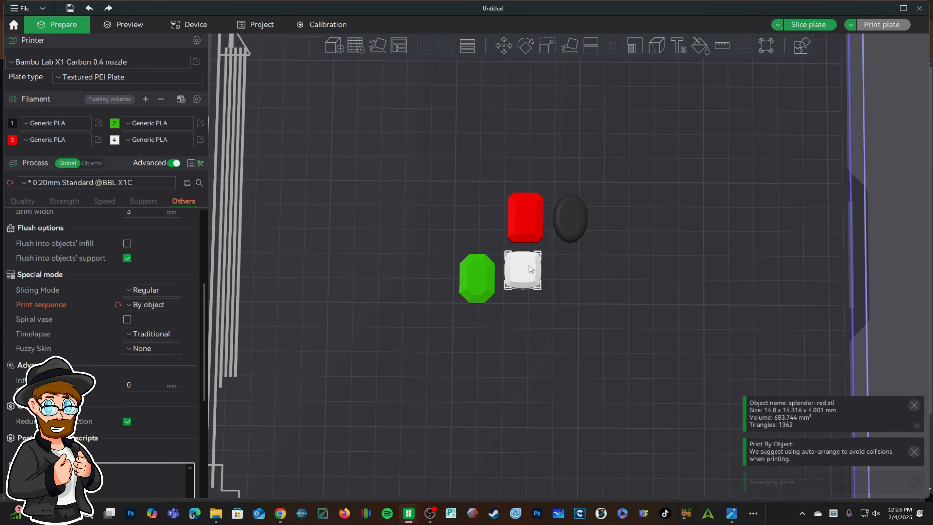
pyautogui.click(475, 278)
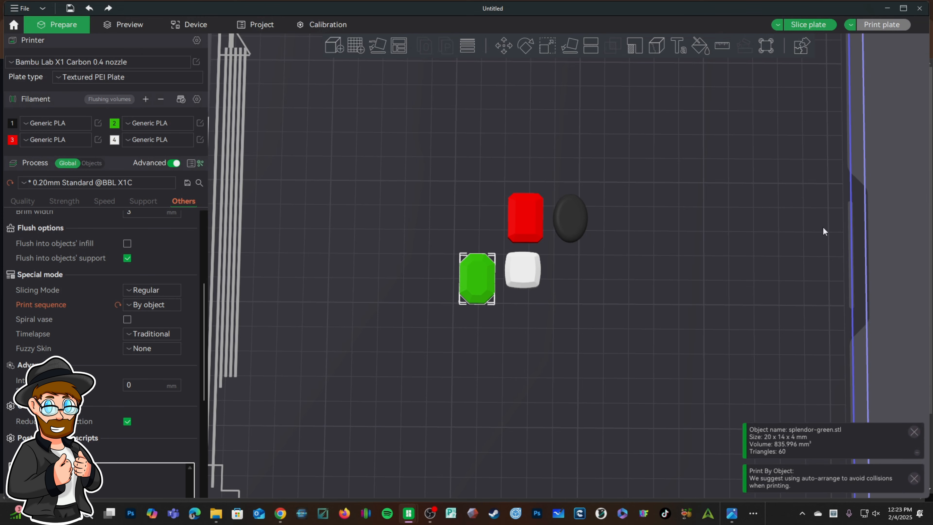
pyautogui.click(798, 27)
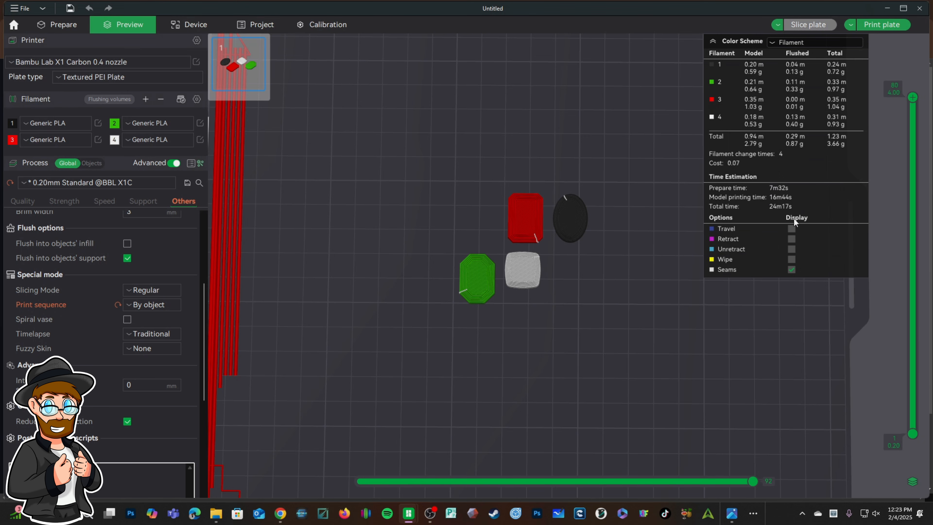
# Examine the sliced gems at an angle, moving through the layers from the first layer to full height
pyautogui.moveTo(568, 375); pyautogui.dragTo(566, 414, button='middle')
pyautogui.moveTo(565, 411); pyautogui.dragTo(607, 381)
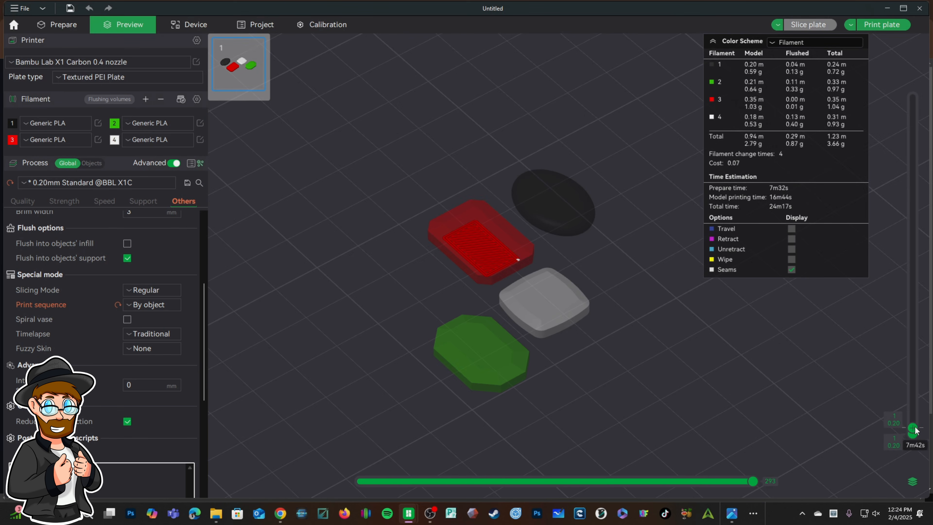
pyautogui.moveTo(914, 430); pyautogui.dragTo(874, 89)
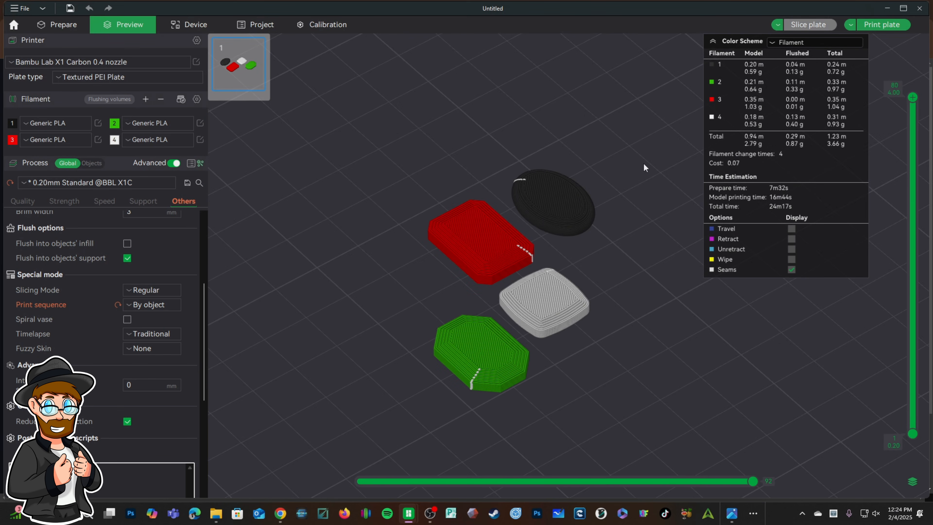
# Clone the green, white, red and black gems in the model setup and auto-arrange all copies on the plate
pyautogui.scroll(-9, 590, 302)
pyautogui.press('Tab')
pyautogui.rightClick(553, 305)
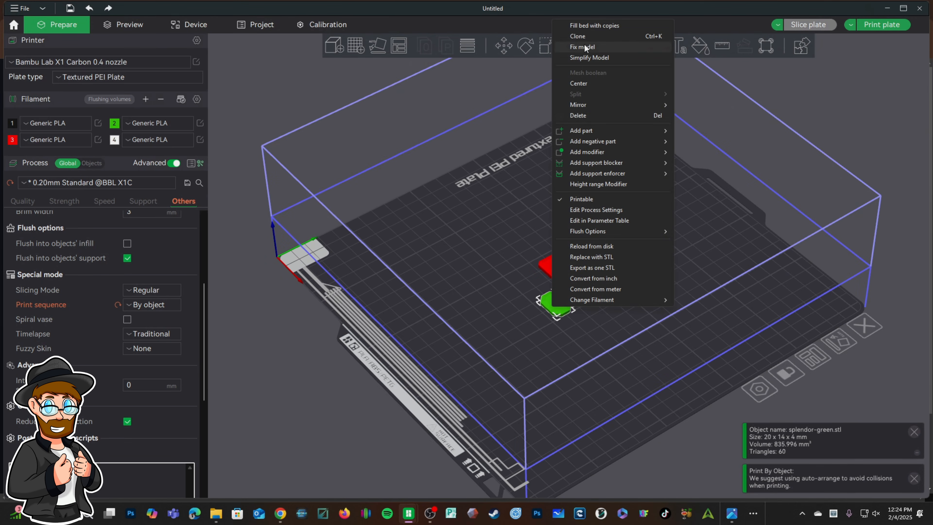
pyautogui.click(579, 36)
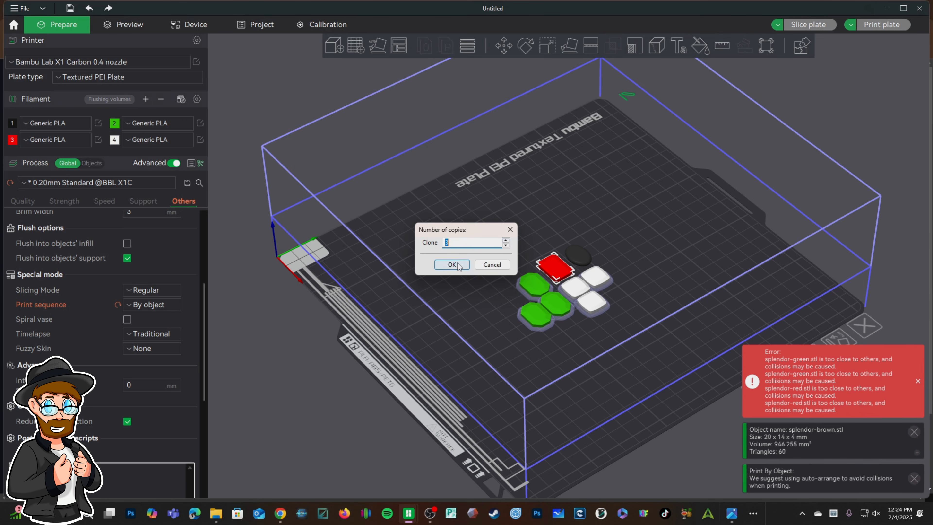
pyautogui.click(452, 264)
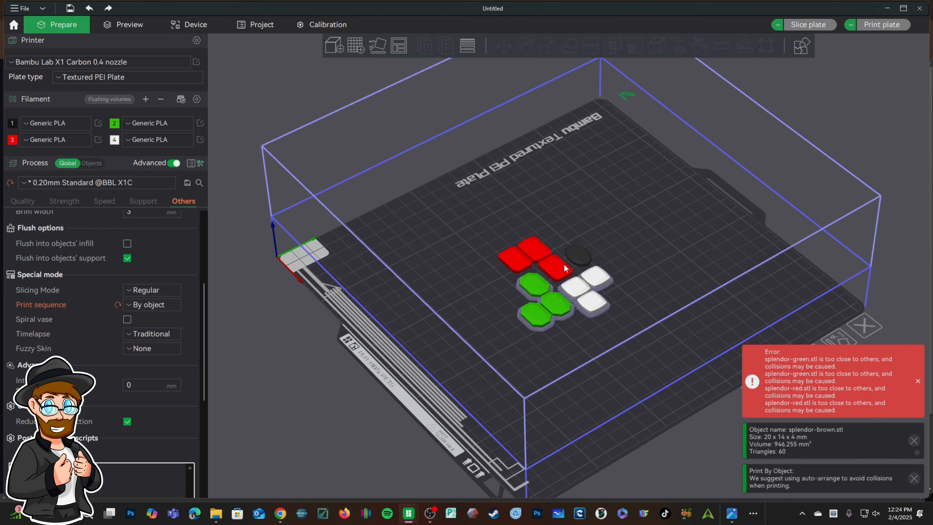
pyautogui.rightClick(575, 256)
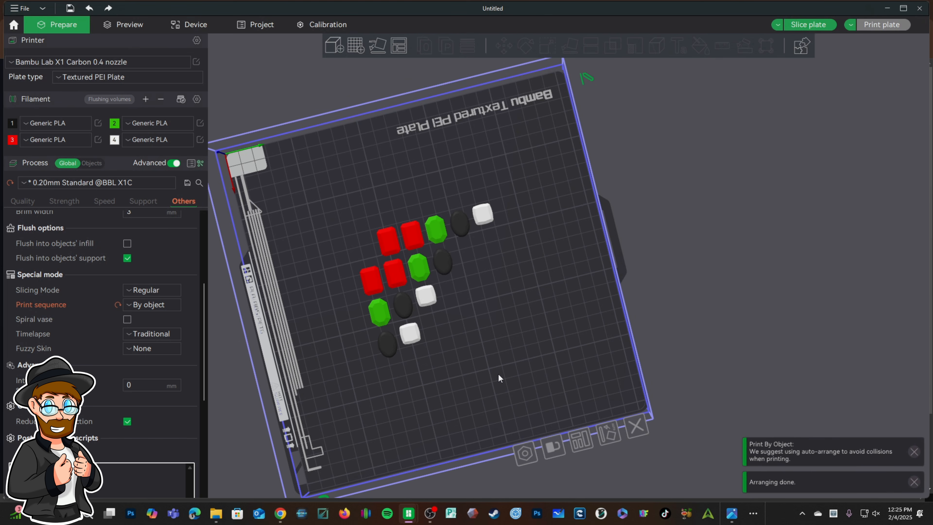
# Slice the plate containing the arranged gem copies
pyautogui.click(798, 25)
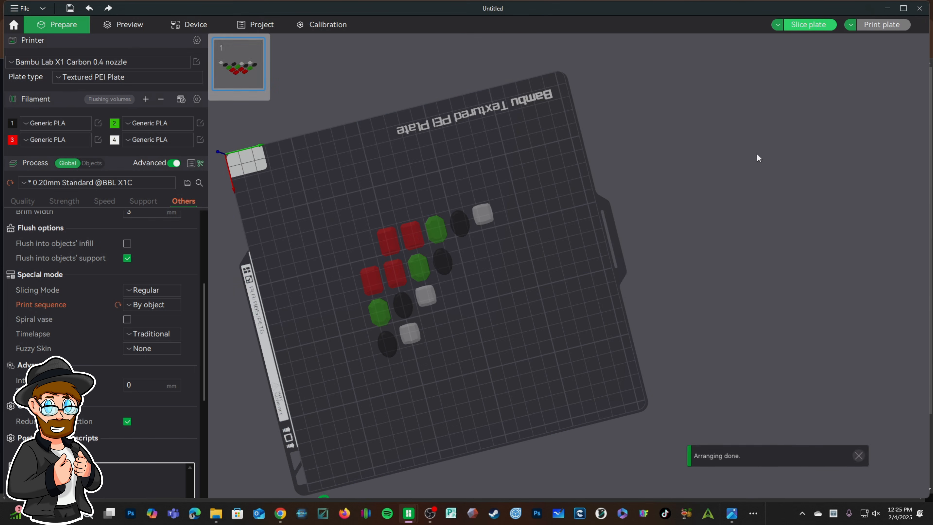